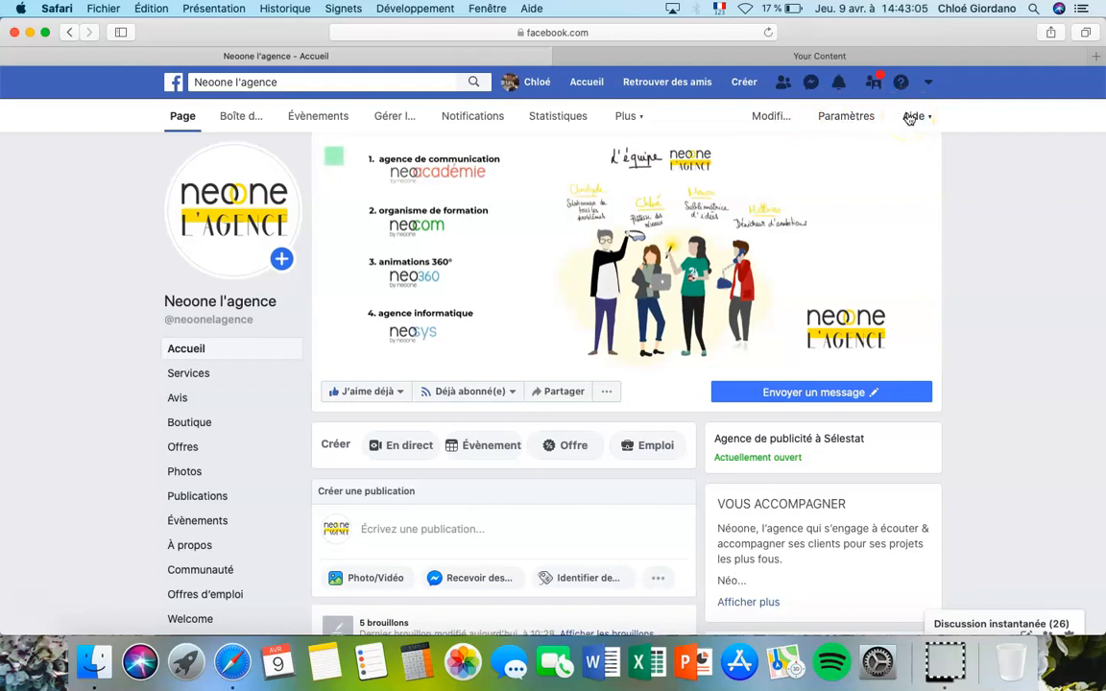
# Step: Open the page's publishing tools (Outils de publication) and look through the available tool sections
pyautogui.click(629, 118)
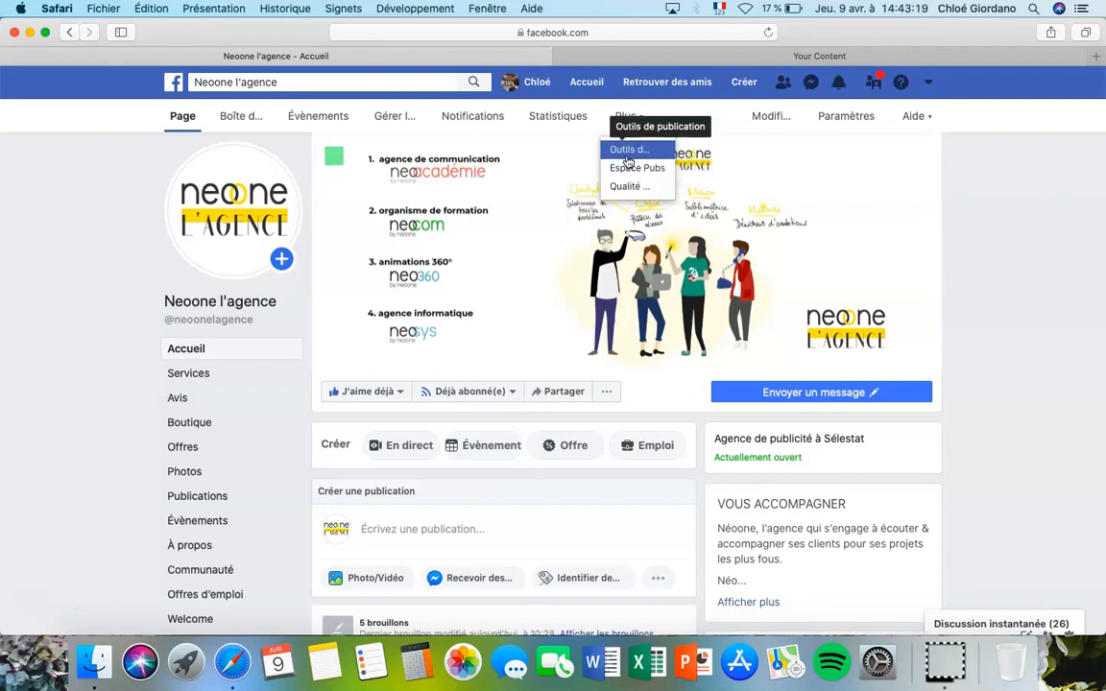
pyautogui.click(628, 150)
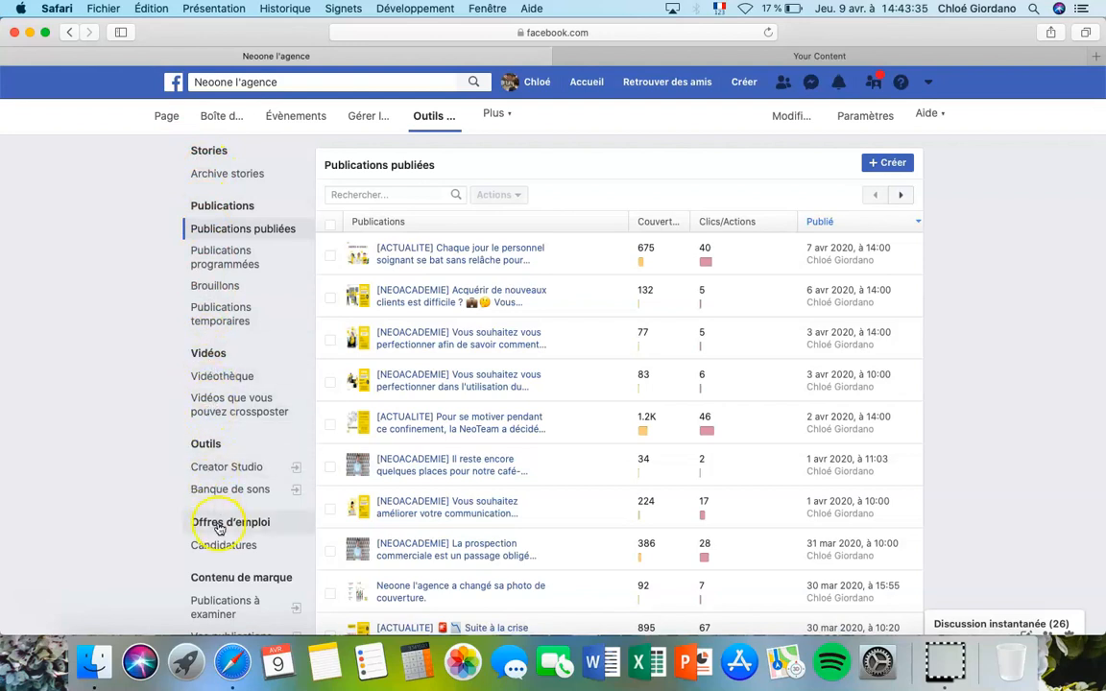
pyautogui.scroll(-2, 219, 526)
pyautogui.scroll(-1, 218, 526)
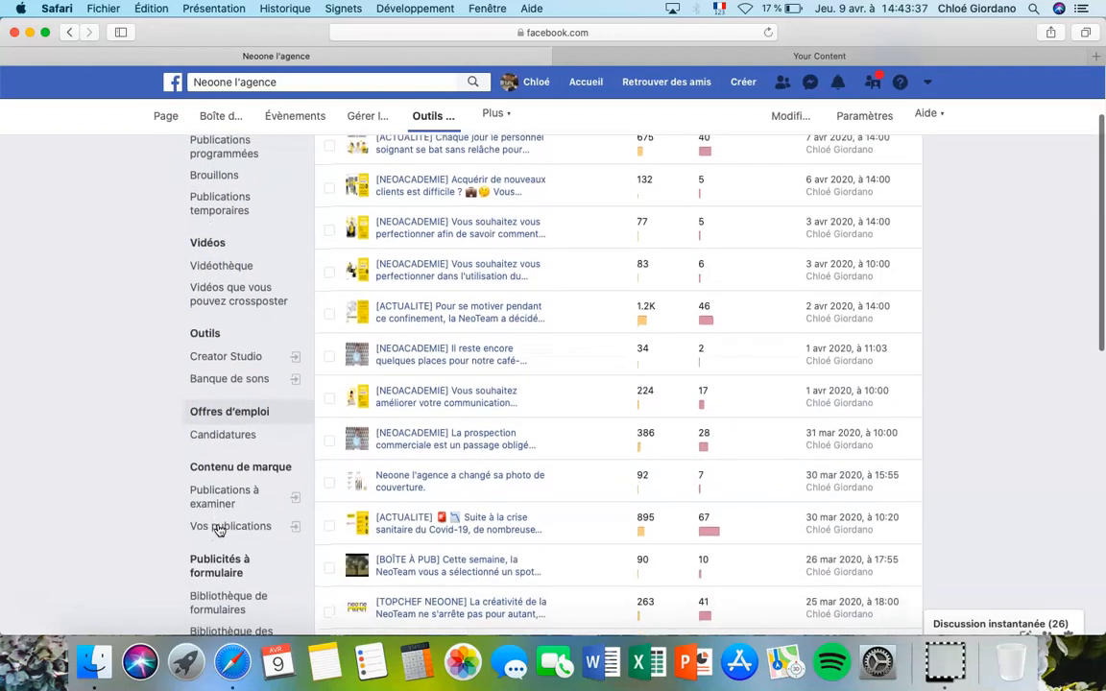
pyautogui.scroll(-5, 220, 569)
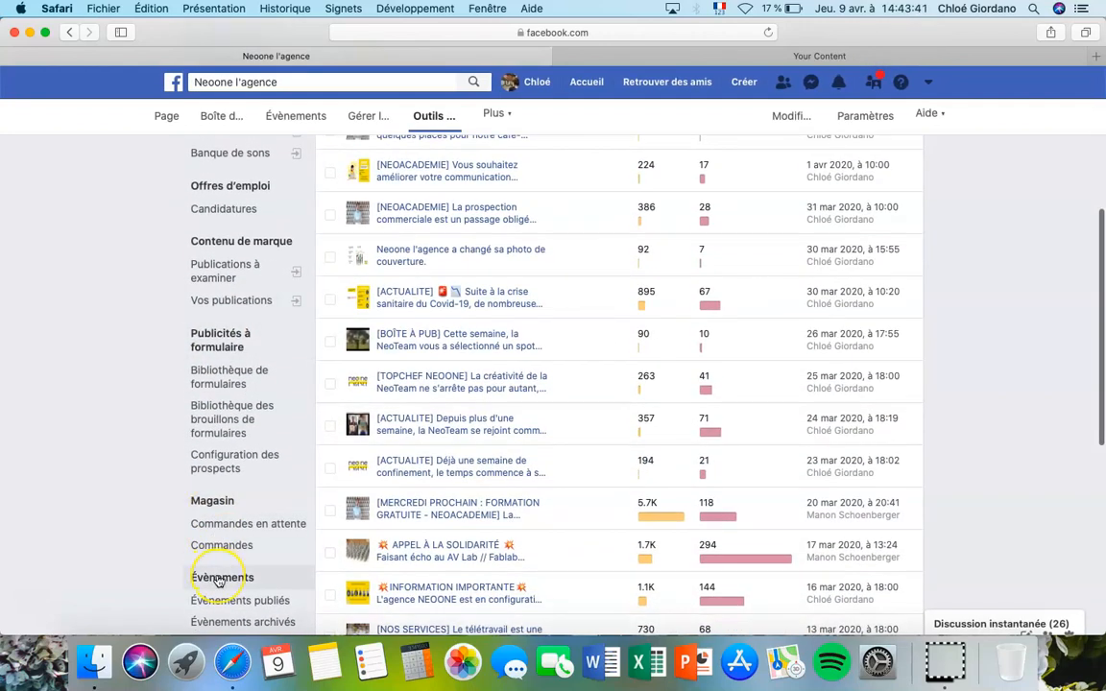
pyautogui.scroll(-4, 214, 557)
pyautogui.scroll(10, 220, 498)
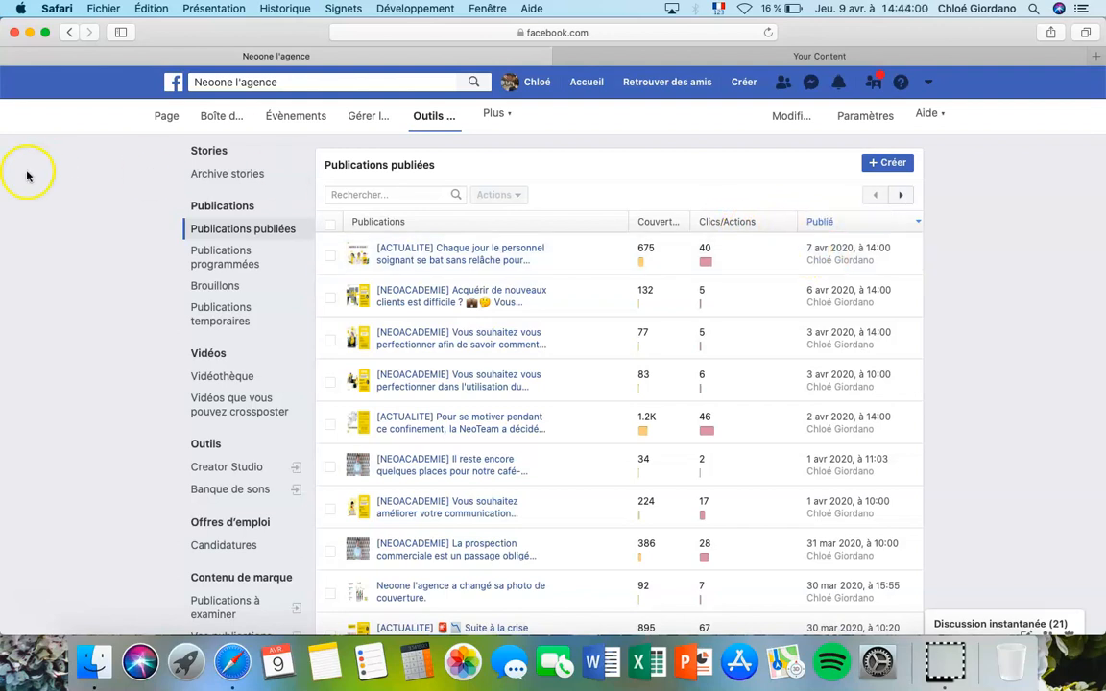
# Step: Look at the drafts and temporary posts, and display the scheduled posts list (Publications programmées)
pyautogui.click(212, 264)
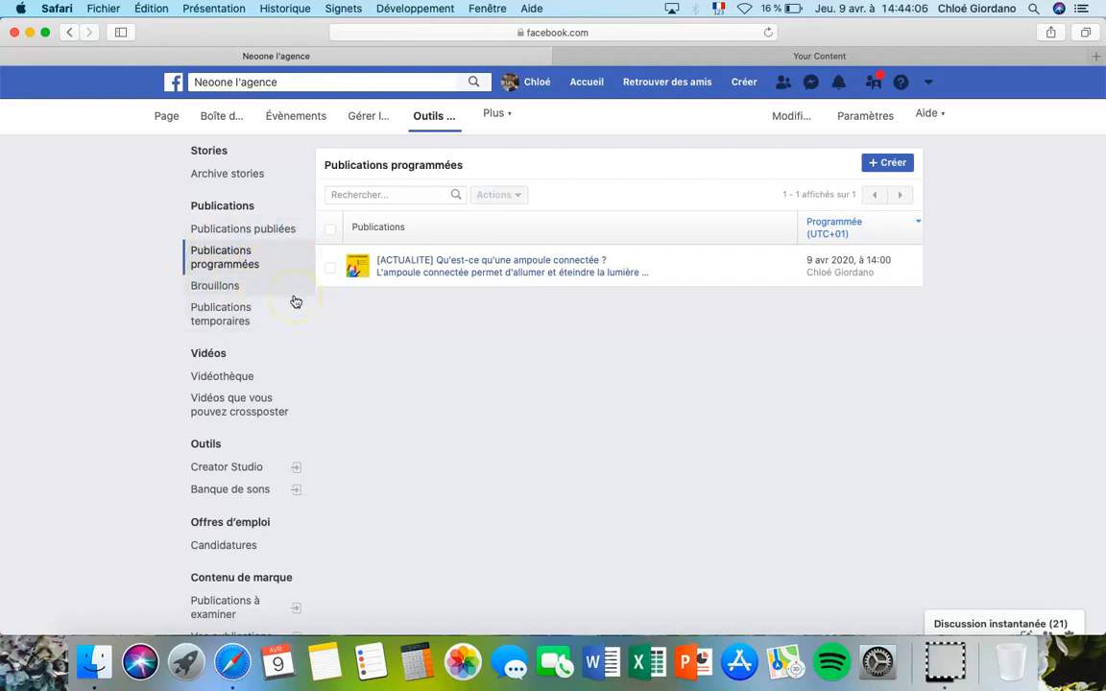
pyautogui.click(222, 288)
pyautogui.click(222, 317)
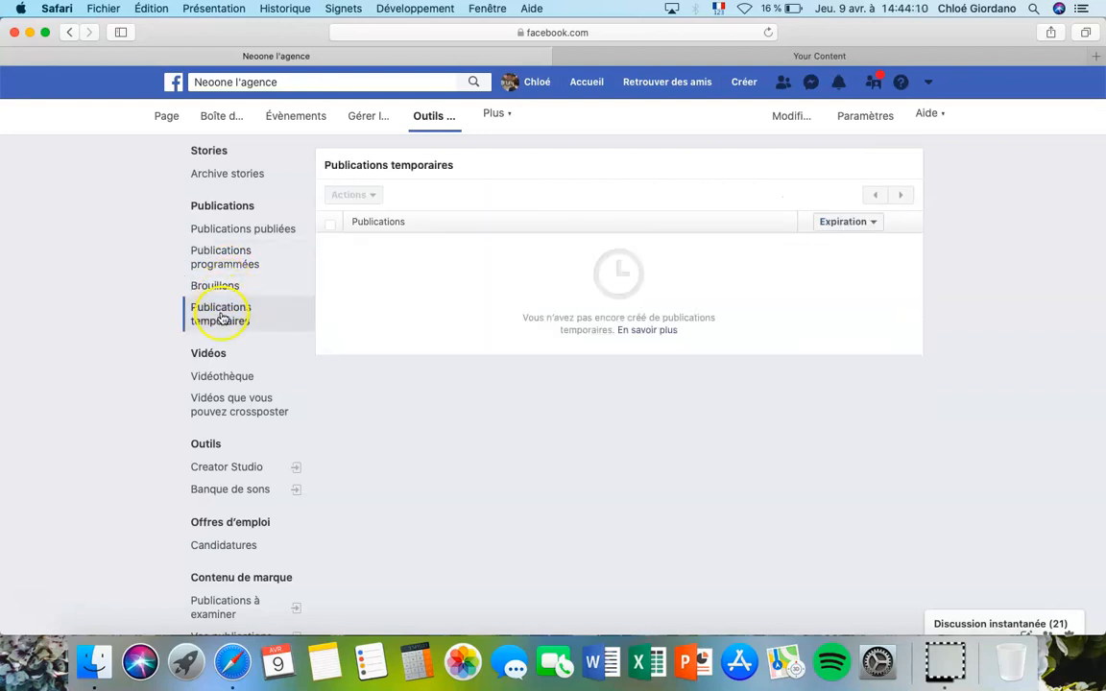
pyautogui.click(223, 268)
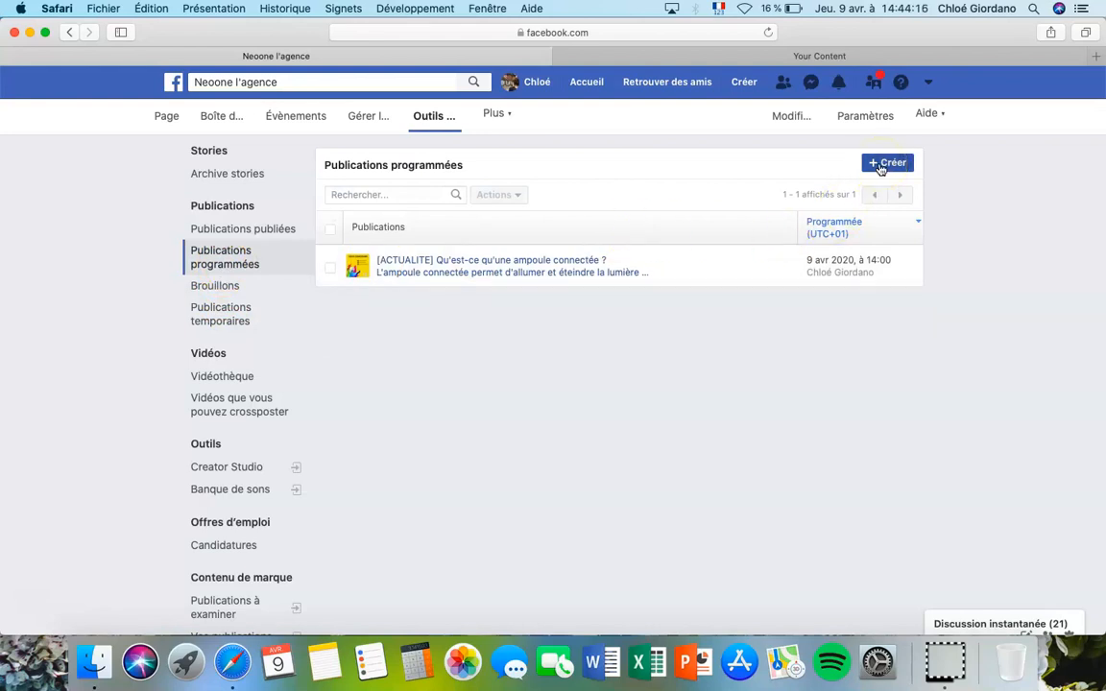
# Step: Create a post reading "Test pour Tuto" with "Programmation d'une publication pour la page Facebook" on a second line
pyautogui.click(884, 165)
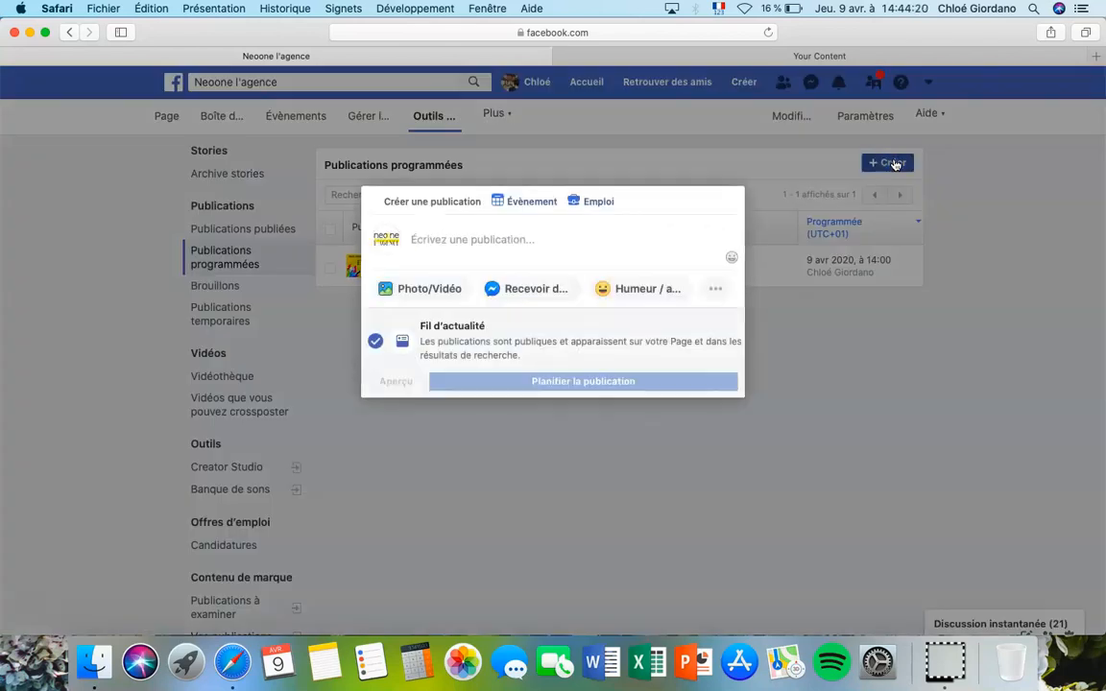
pyautogui.click(723, 184)
pyautogui.click(495, 250)
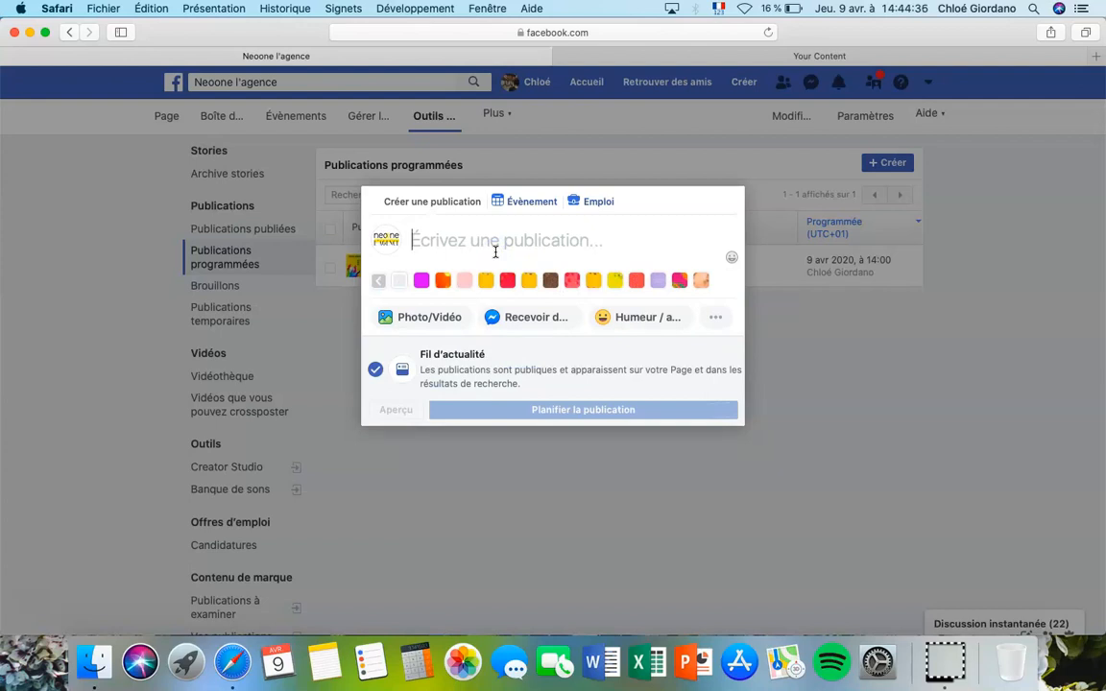
pyautogui.write('Tes')
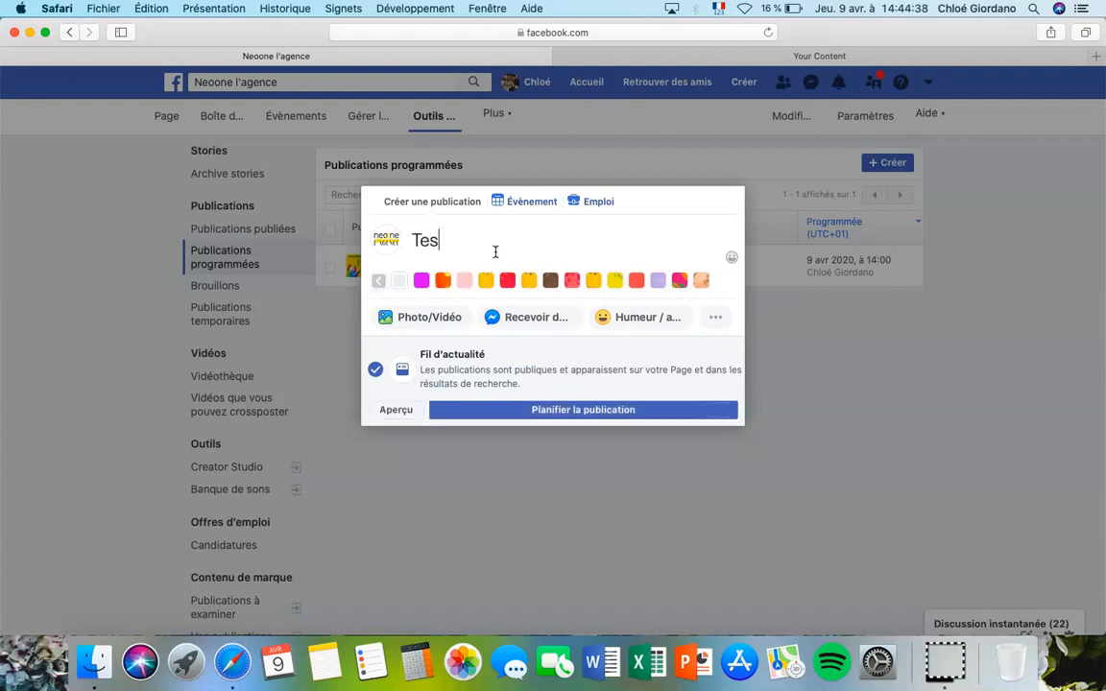
pyautogui.write('t pour Tuto')
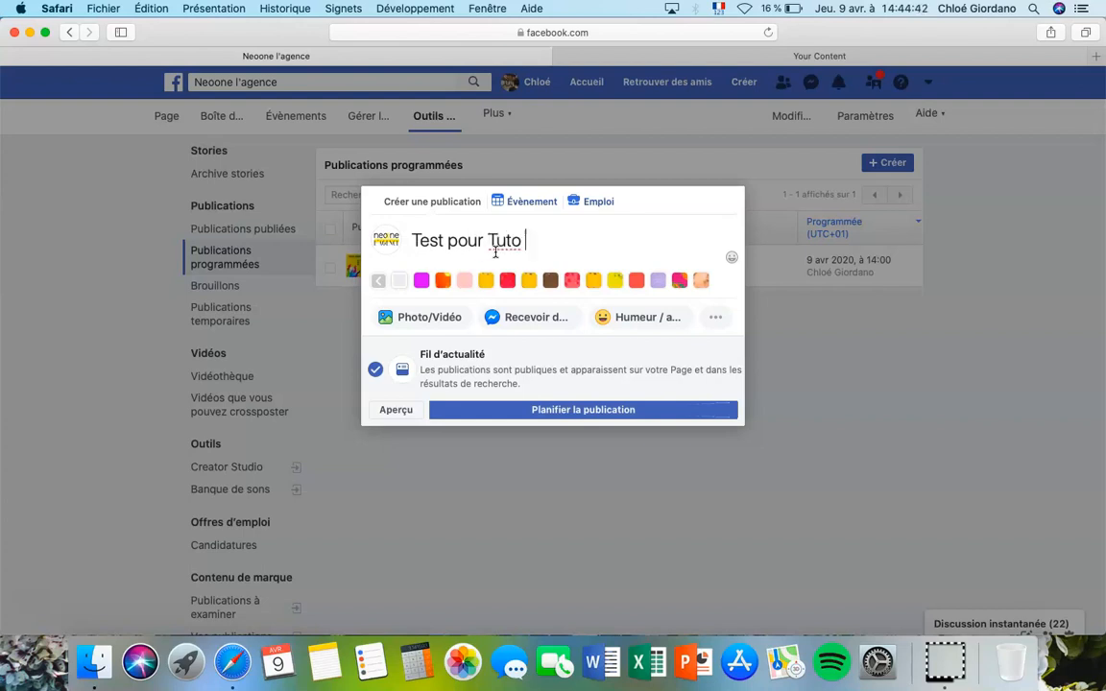
pyautogui.press('Return')
pyautogui.write('Pr')
pyautogui.press('BackSpace')
pyautogui.write('rogrammation ')
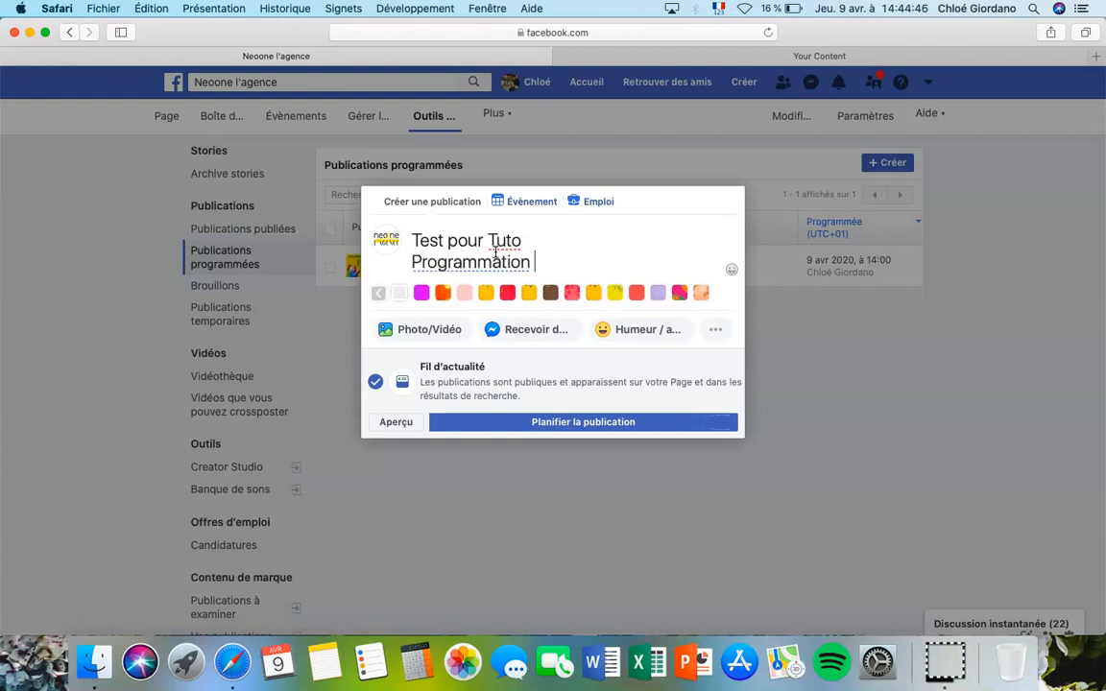
pyautogui.write("d'une ")
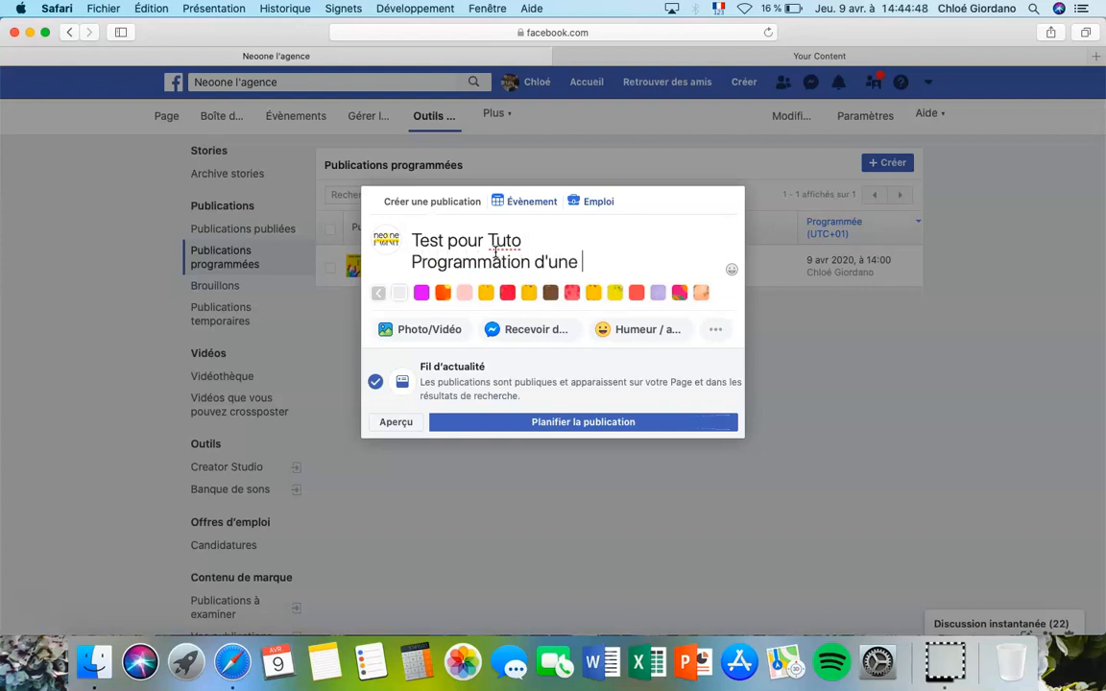
pyautogui.write('publication pour la page facebook')
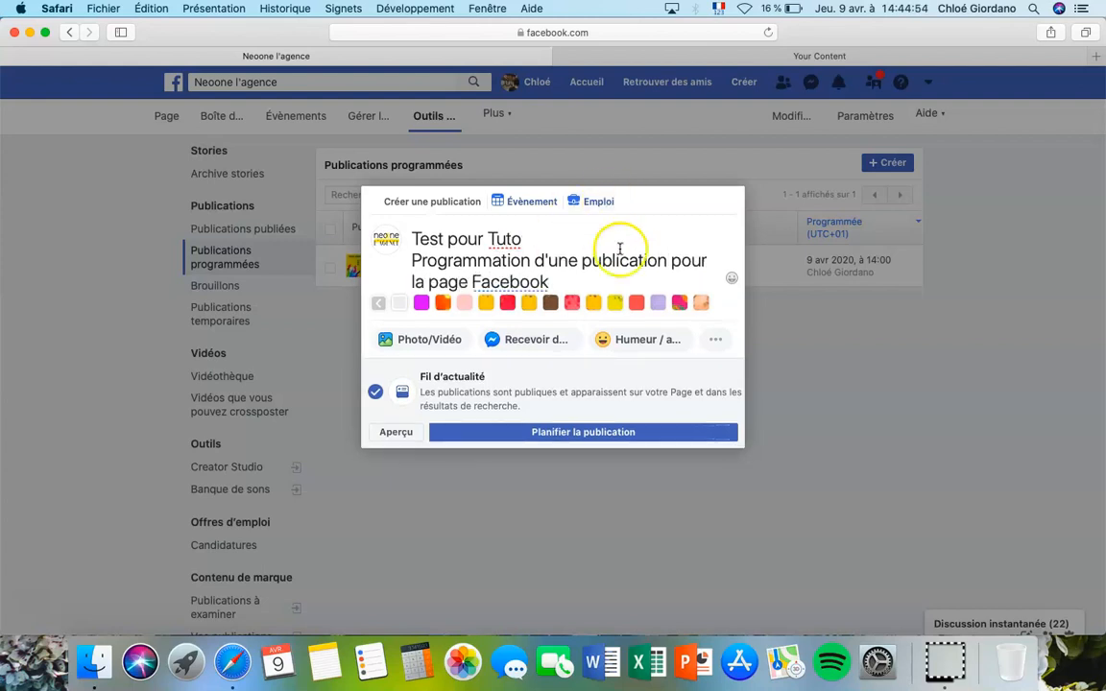
# Step: Add a smiley emoji after the post text and the hashtag "#laminutetuto" on a new line
pyautogui.click(732, 277)
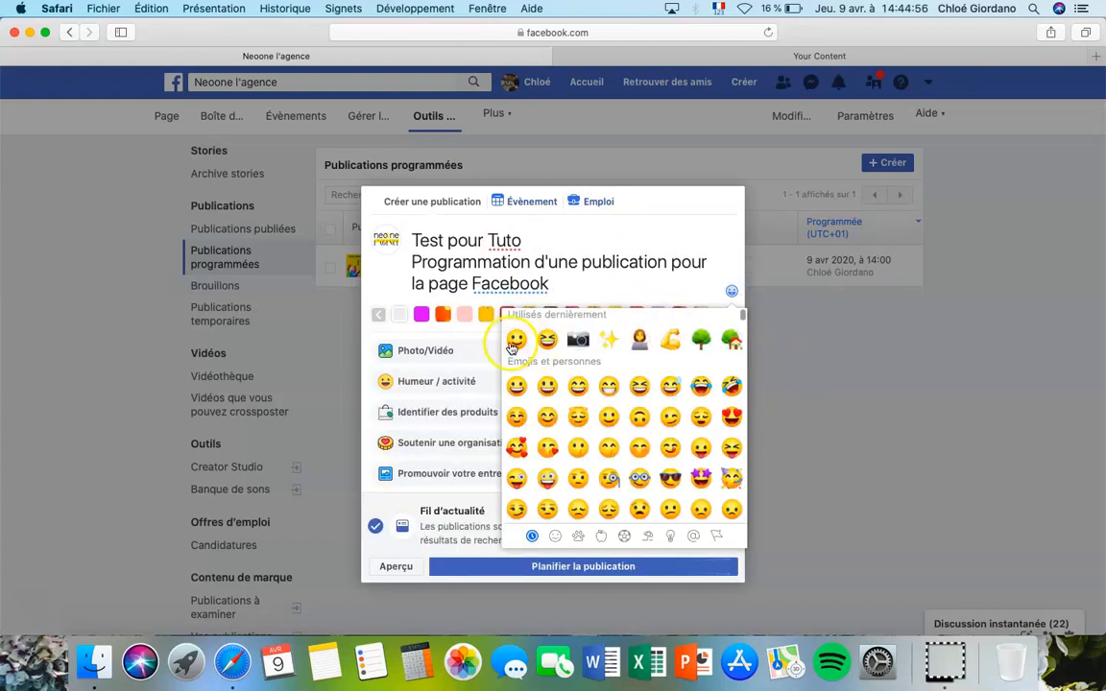
pyautogui.click(515, 343)
pyautogui.click(592, 280)
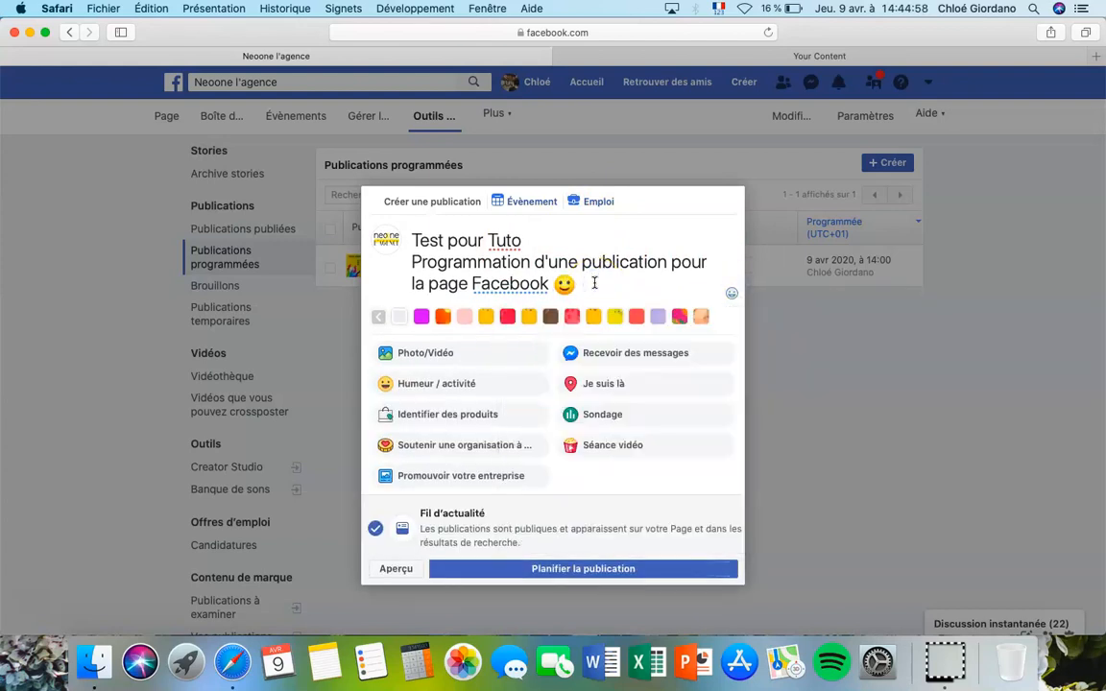
pyautogui.press('Return')
pyautogui.write('#lamun')
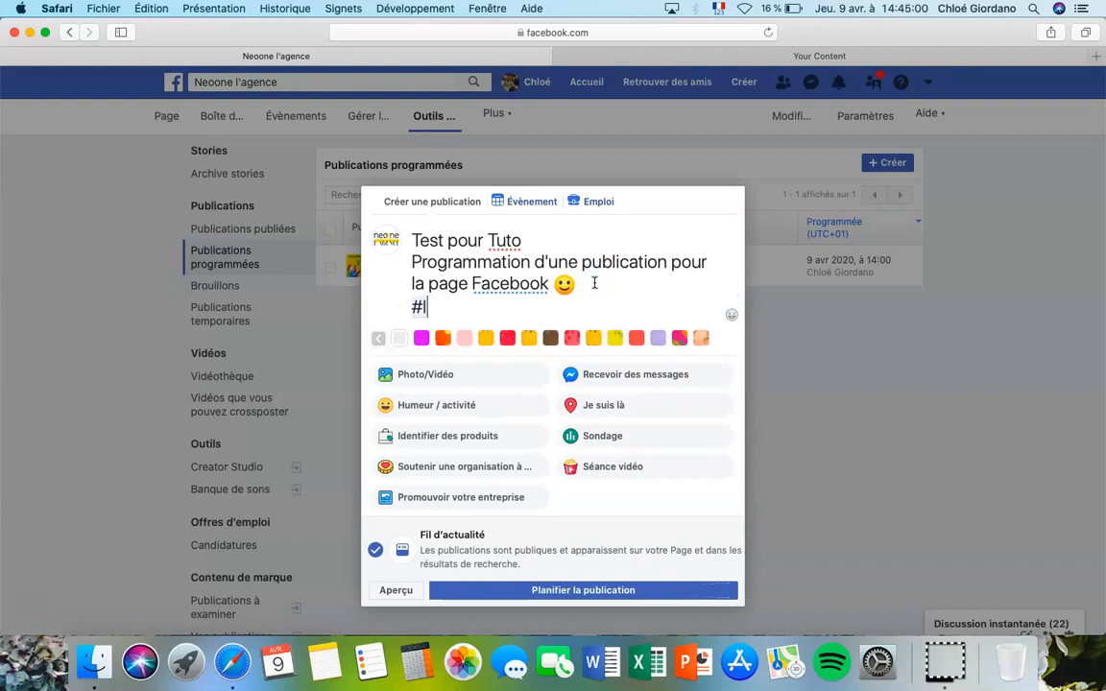
pyautogui.press('BackSpace')
pyautogui.press('BackSpace')
pyautogui.write('inutetuto')
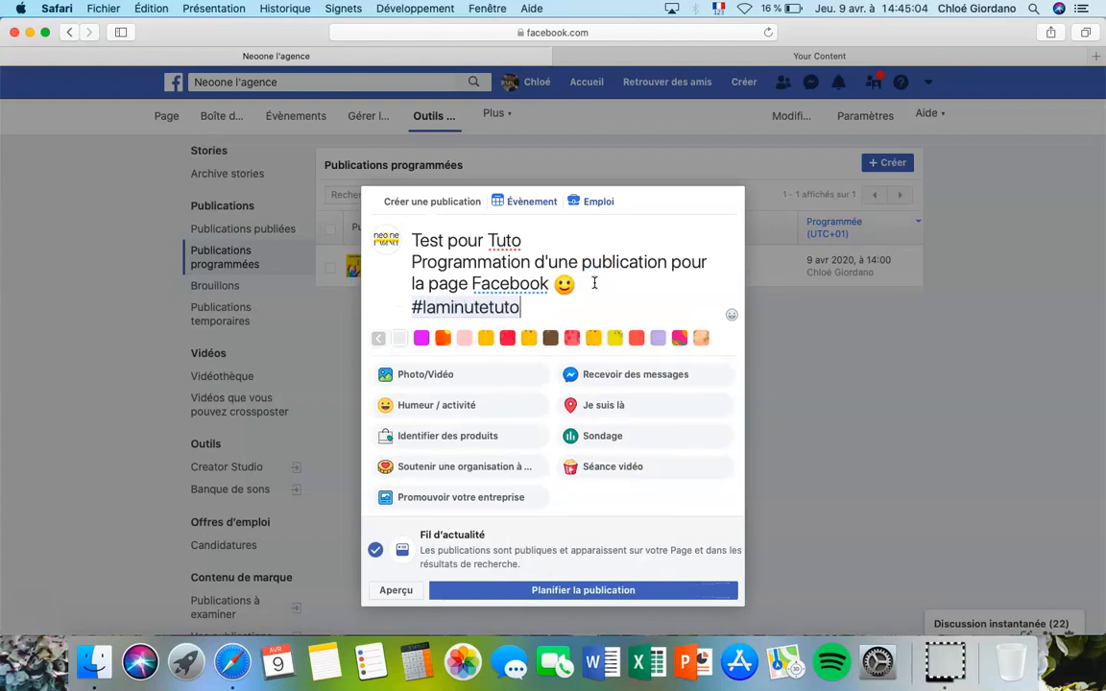
pyautogui.click(505, 341)
pyautogui.click(576, 338)
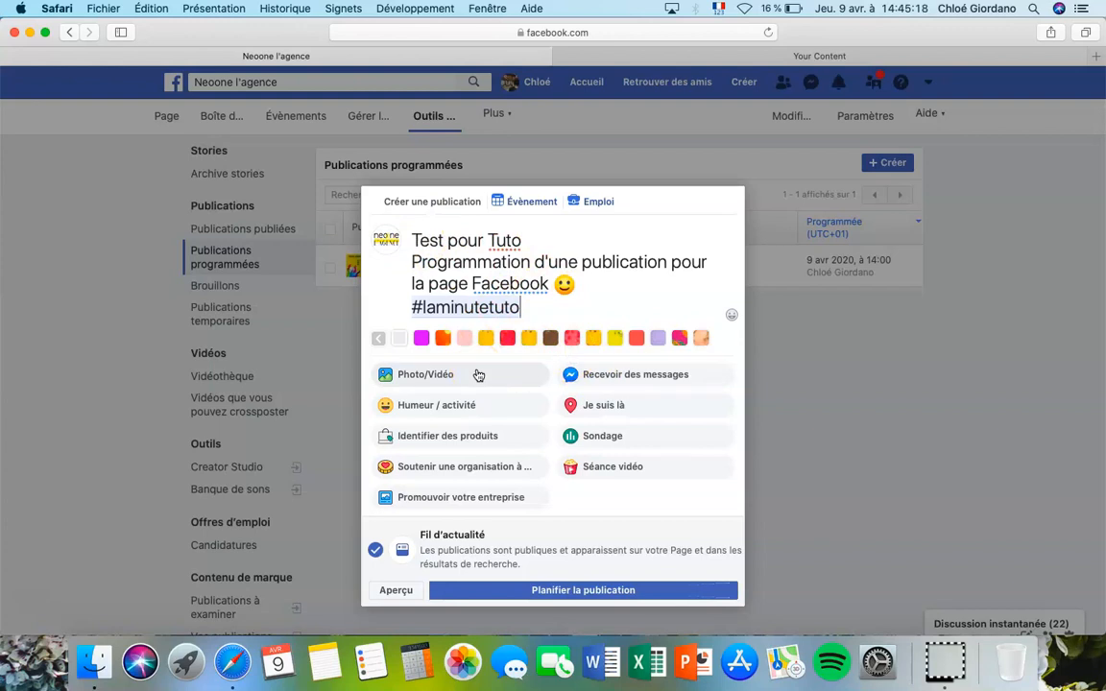
pyautogui.click(455, 409)
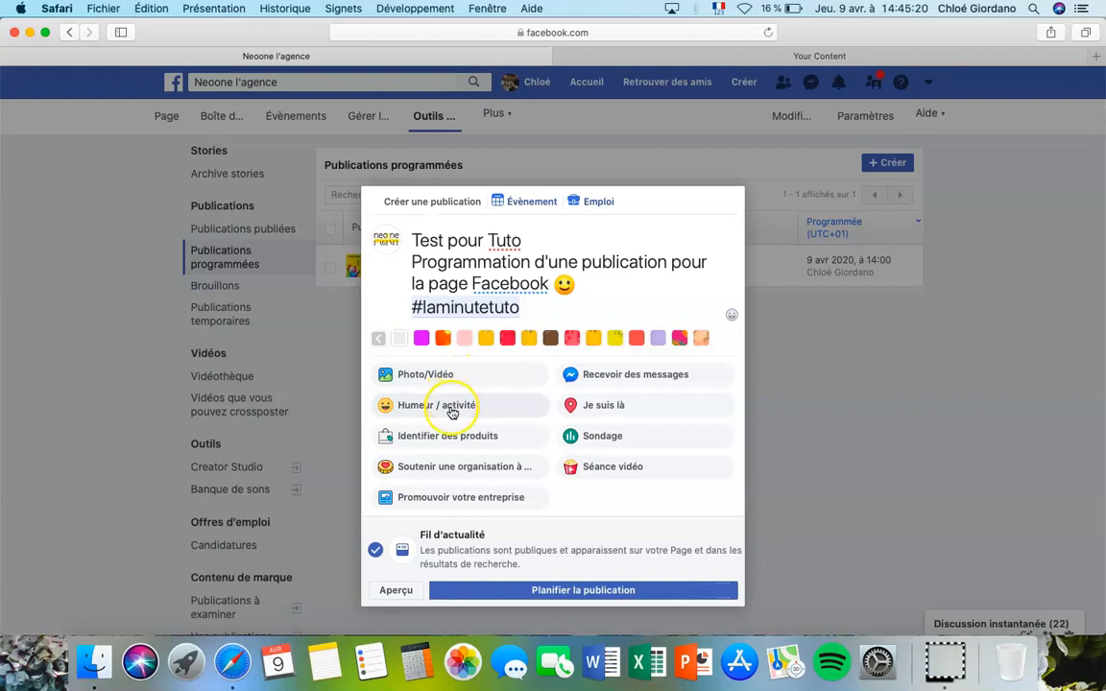
pyautogui.click(565, 372)
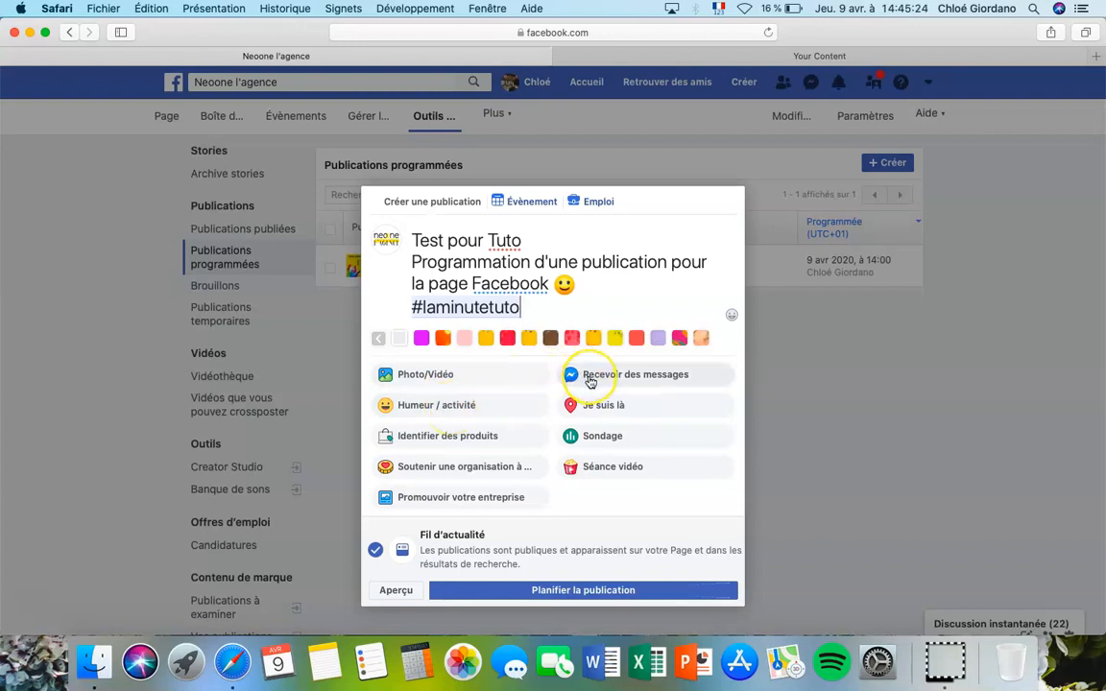
pyautogui.click(600, 413)
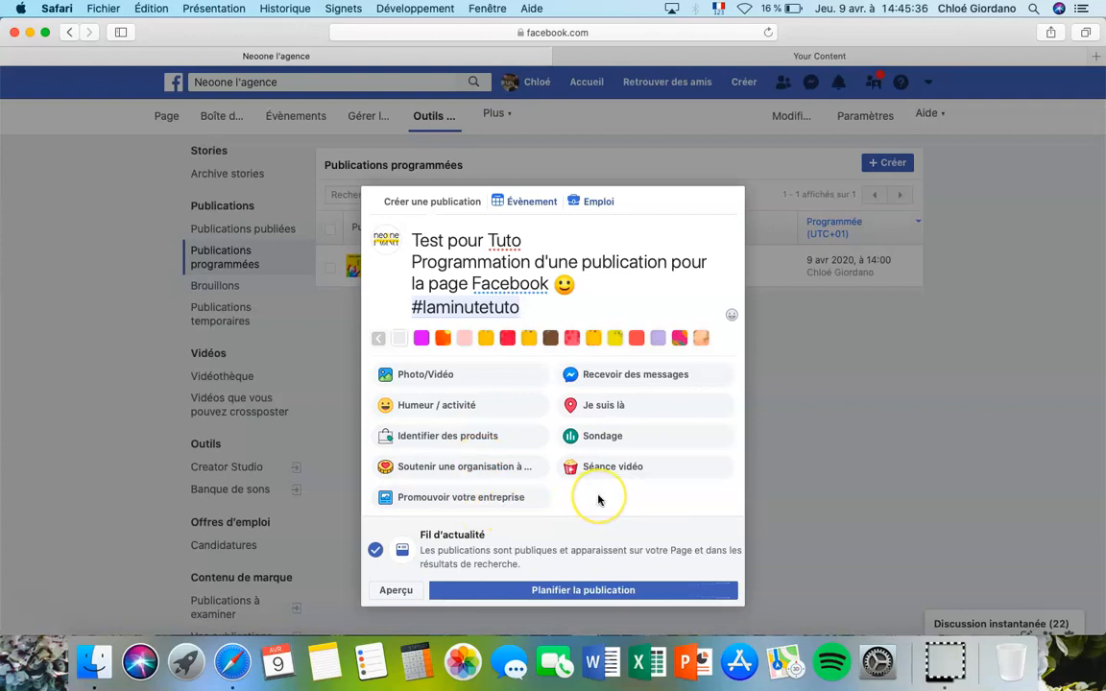
# Step: Preview the post in its desktop and mobile versions, and close the preview
pyautogui.click(396, 592)
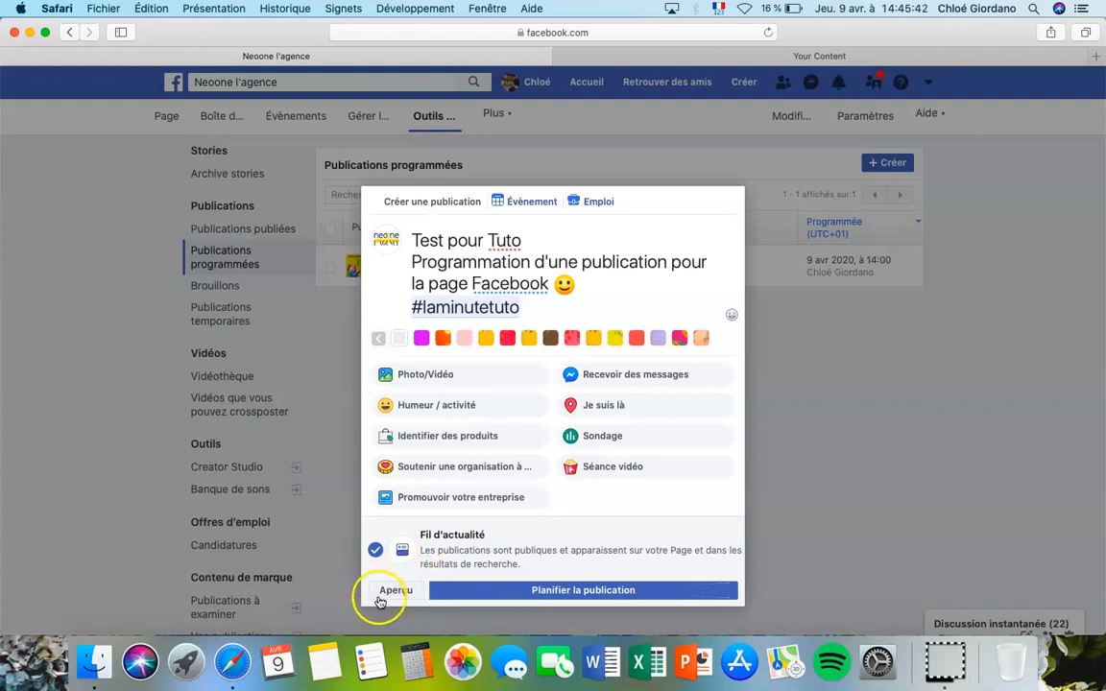
pyautogui.click(389, 592)
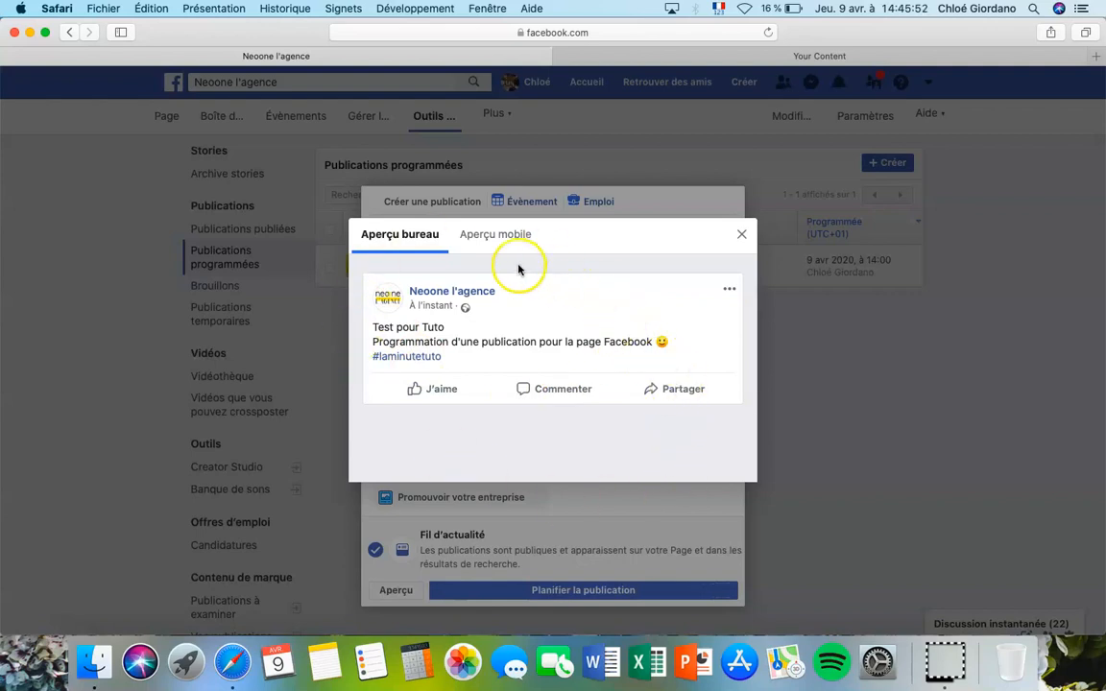
pyautogui.click(495, 236)
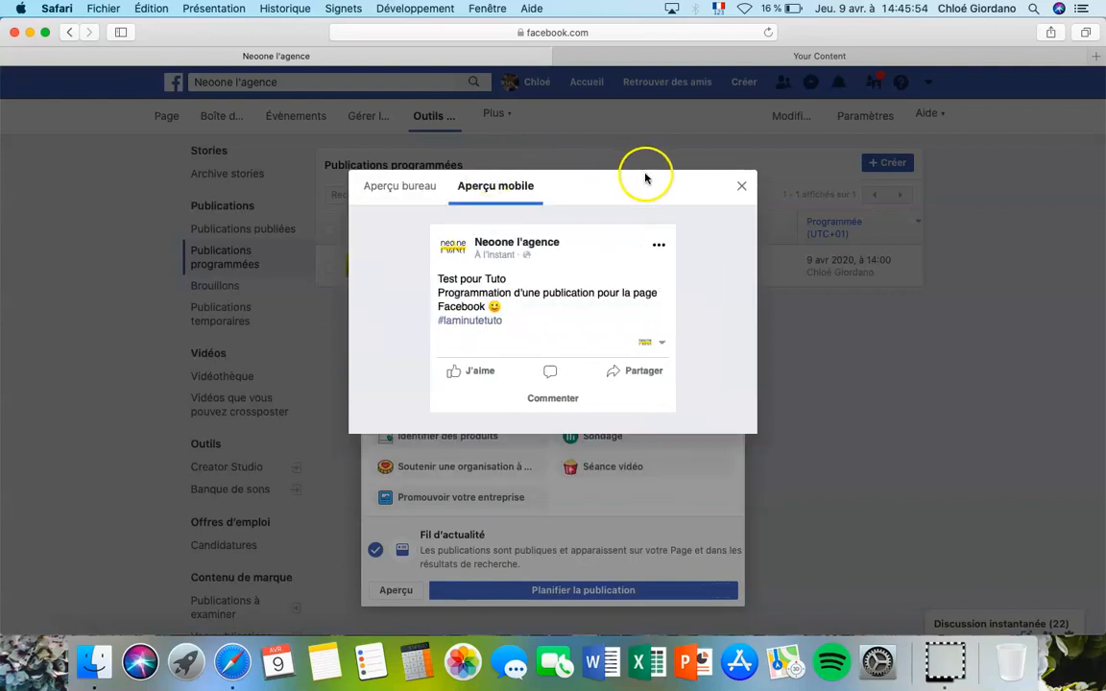
pyautogui.click(743, 186)
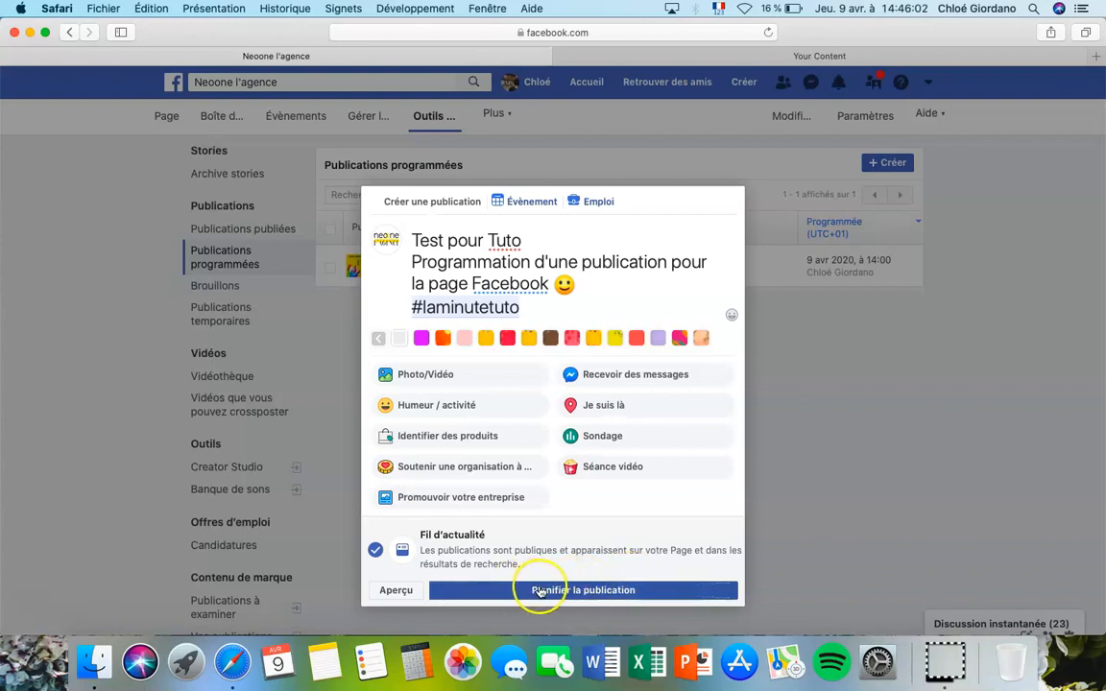
# Step: Plan the post with a custom (Personnalisée) publication date of 10/4/2020
pyautogui.click(576, 591)
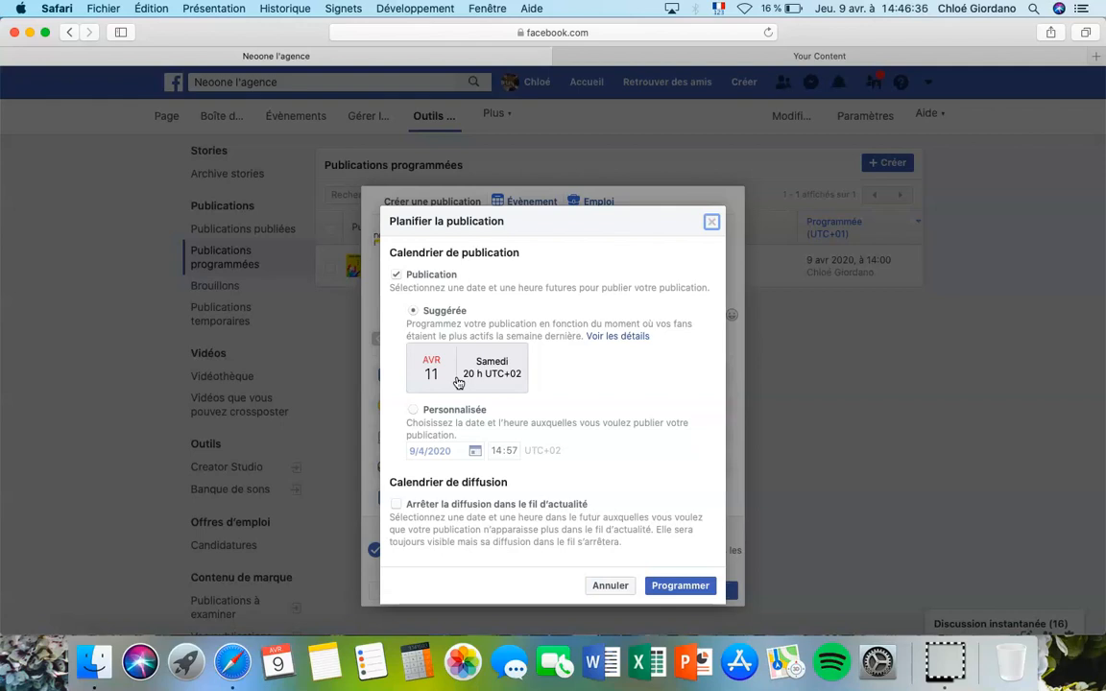
pyautogui.click(414, 414)
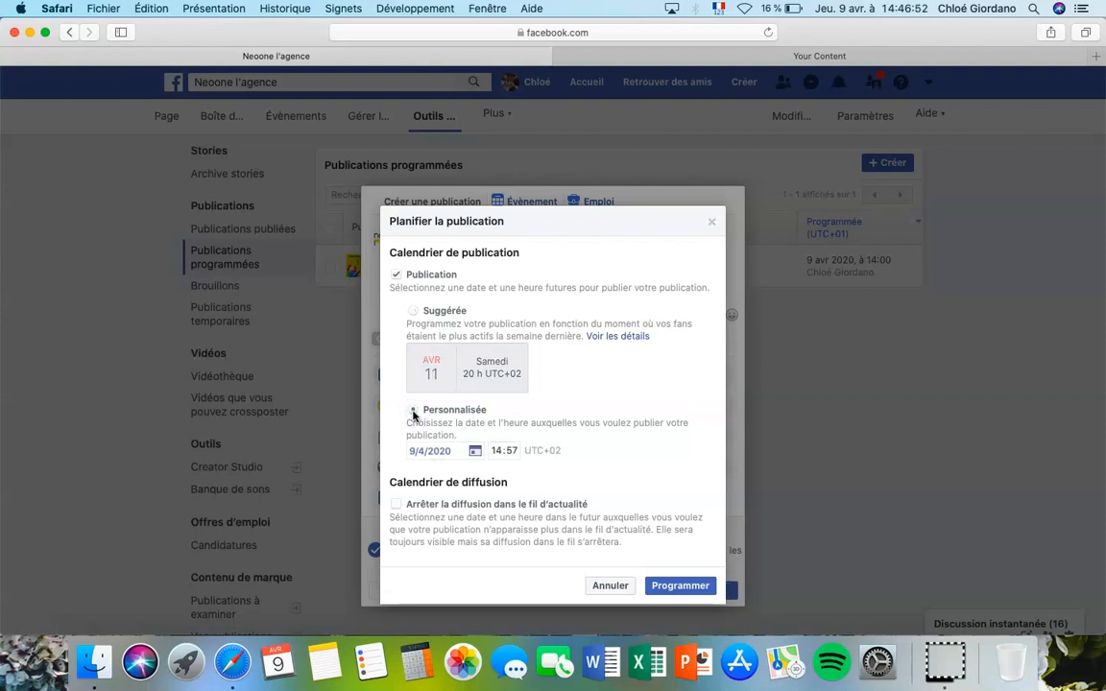
pyautogui.click(475, 451)
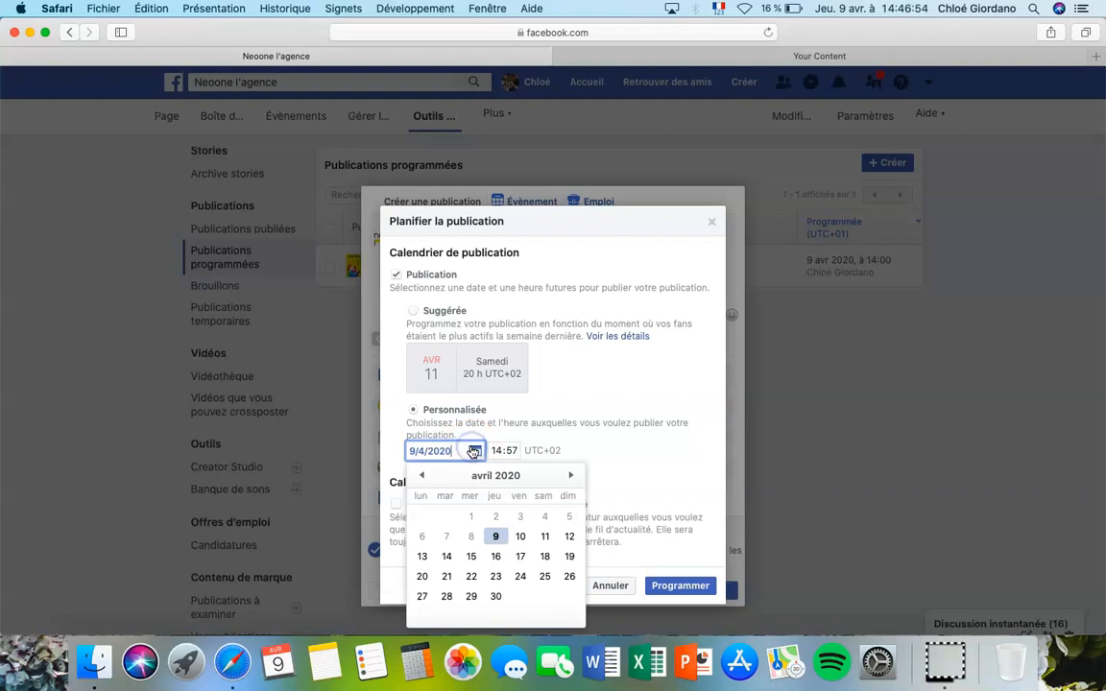
pyautogui.click(520, 537)
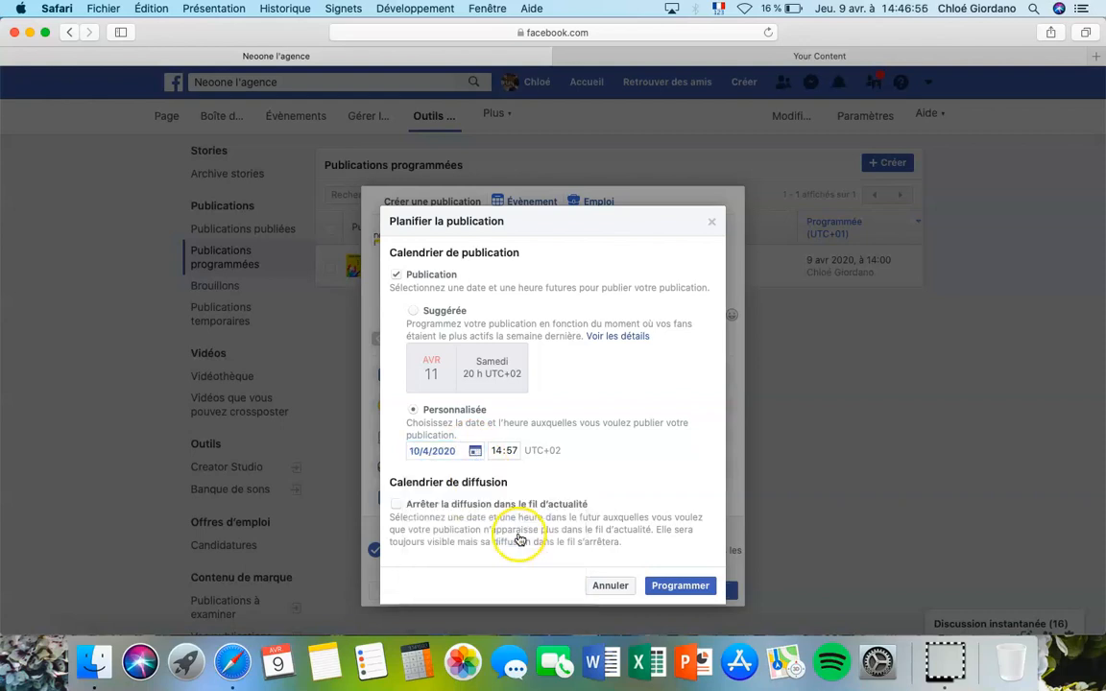
# Step: Set the publication time to 15:00 and schedule the post
pyautogui.click(495, 452)
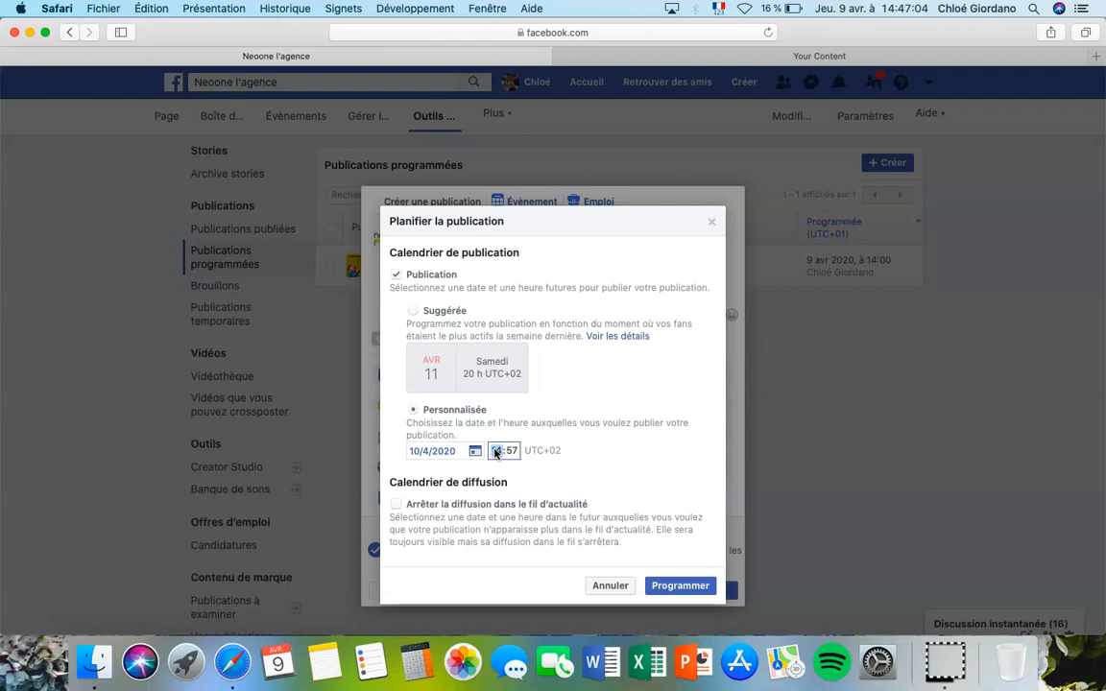
pyautogui.write('1500')
pyautogui.click(497, 452)
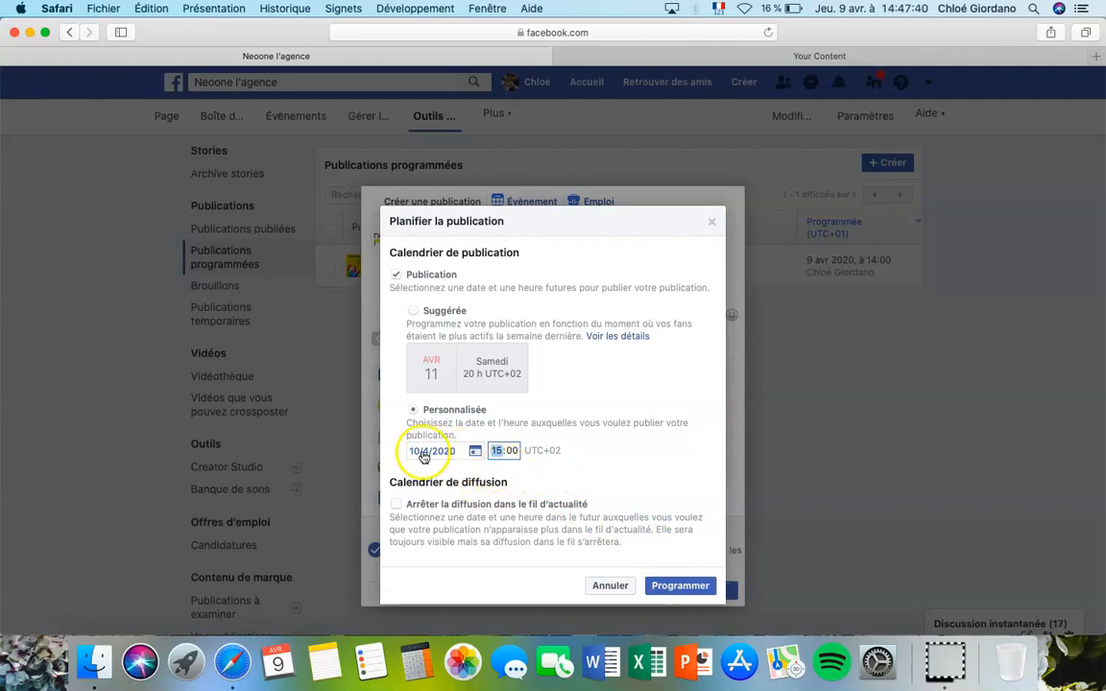
pyautogui.click(661, 585)
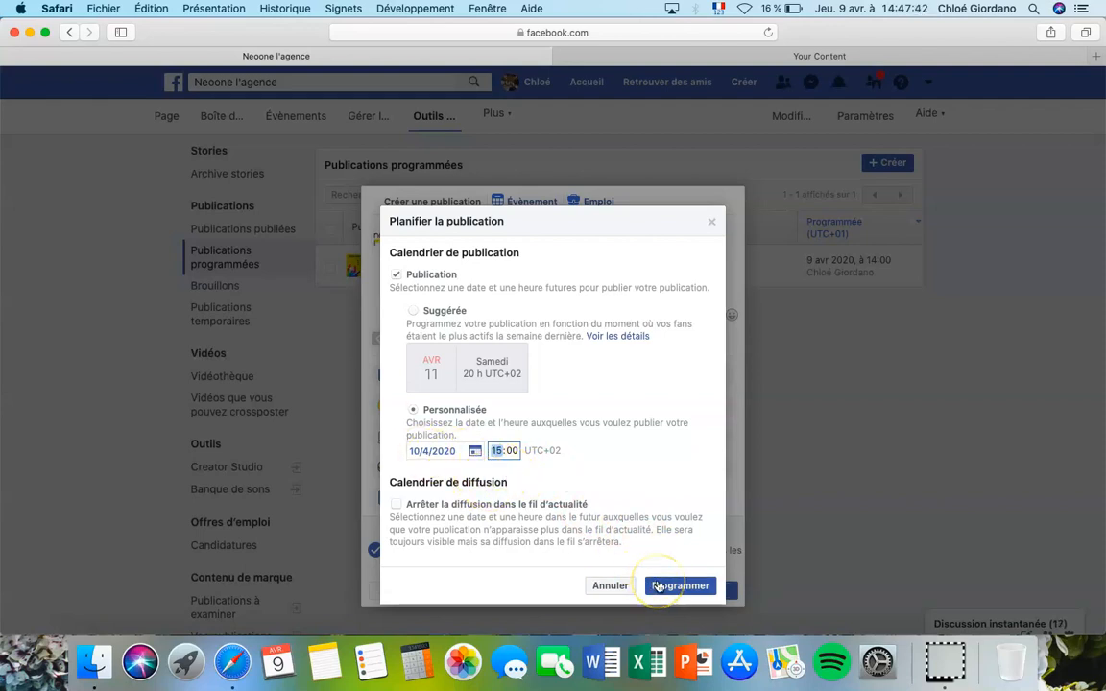
pyautogui.click(659, 586)
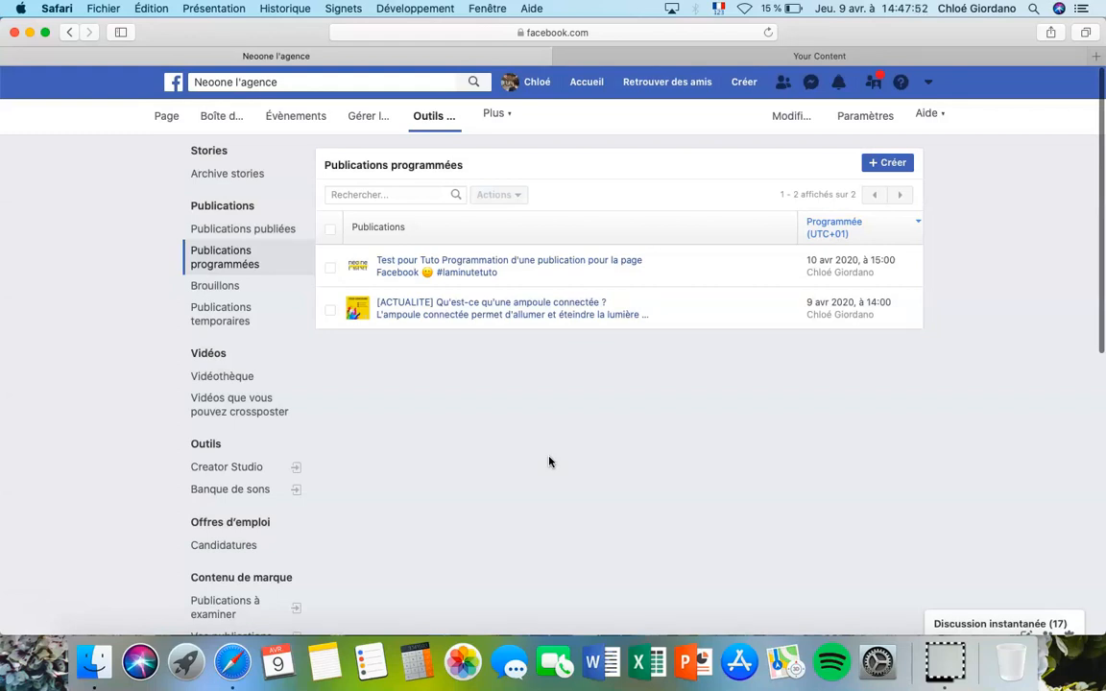
pyautogui.moveTo(330, 151); pyautogui.dragTo(679, 346)
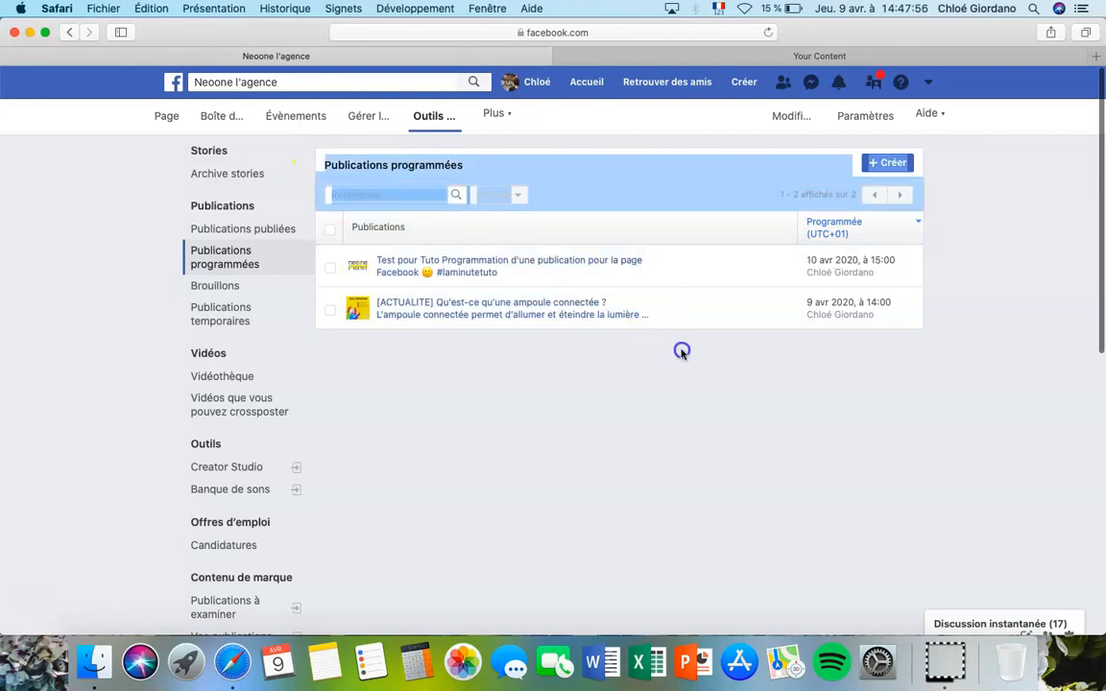
pyautogui.click(682, 351)
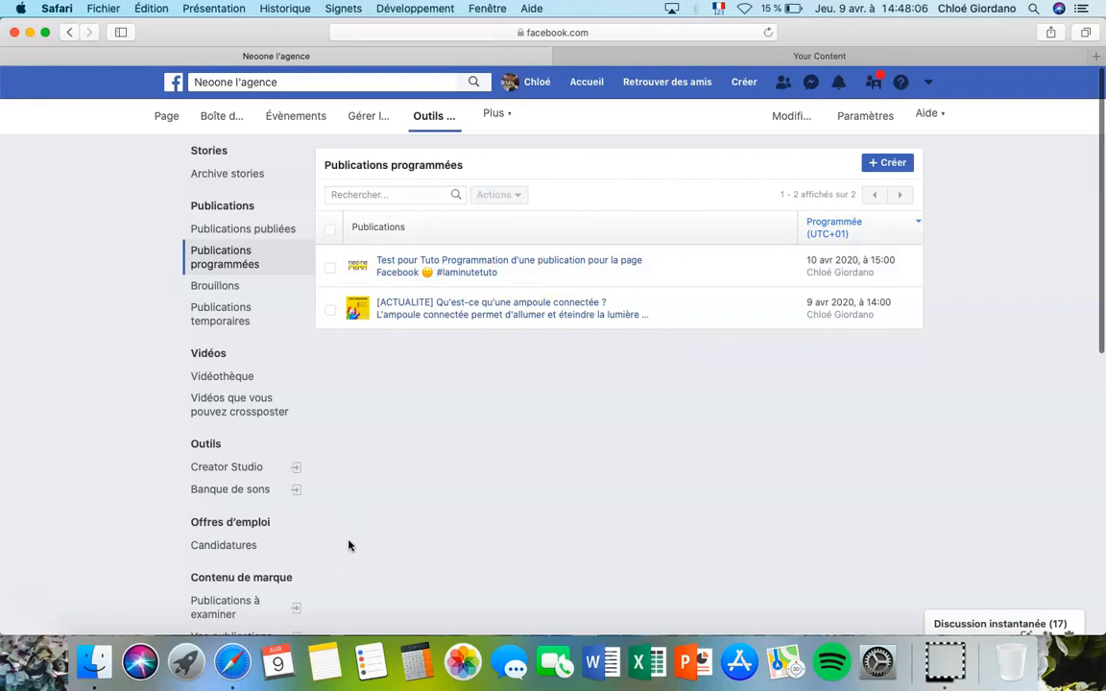
pyautogui.click(40, 606)
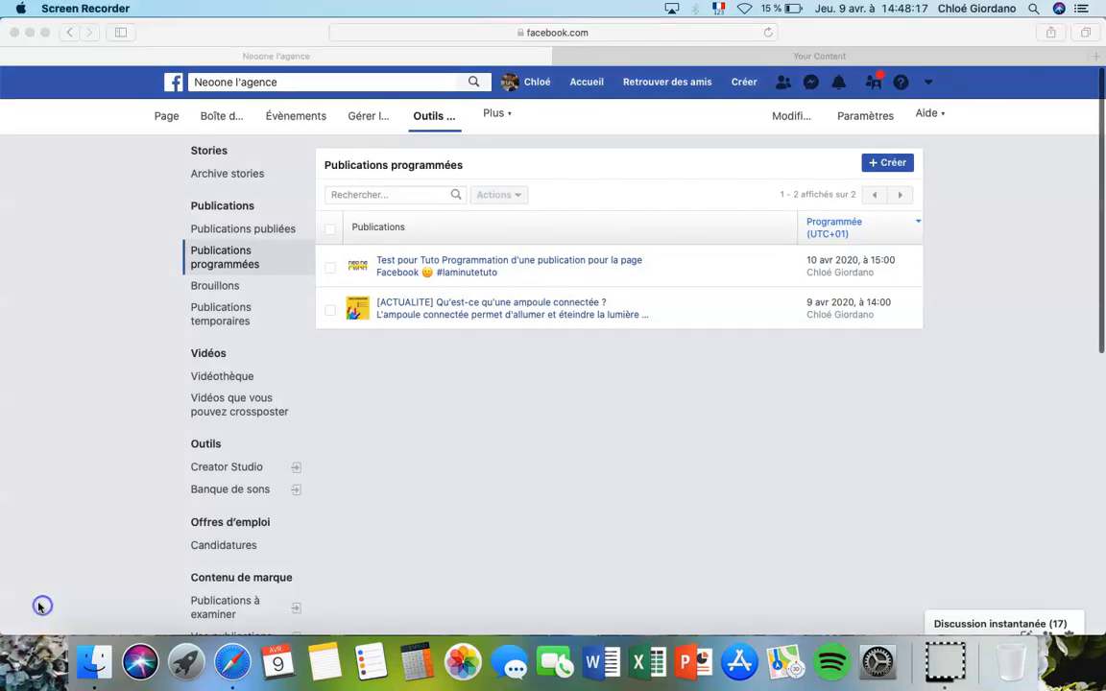